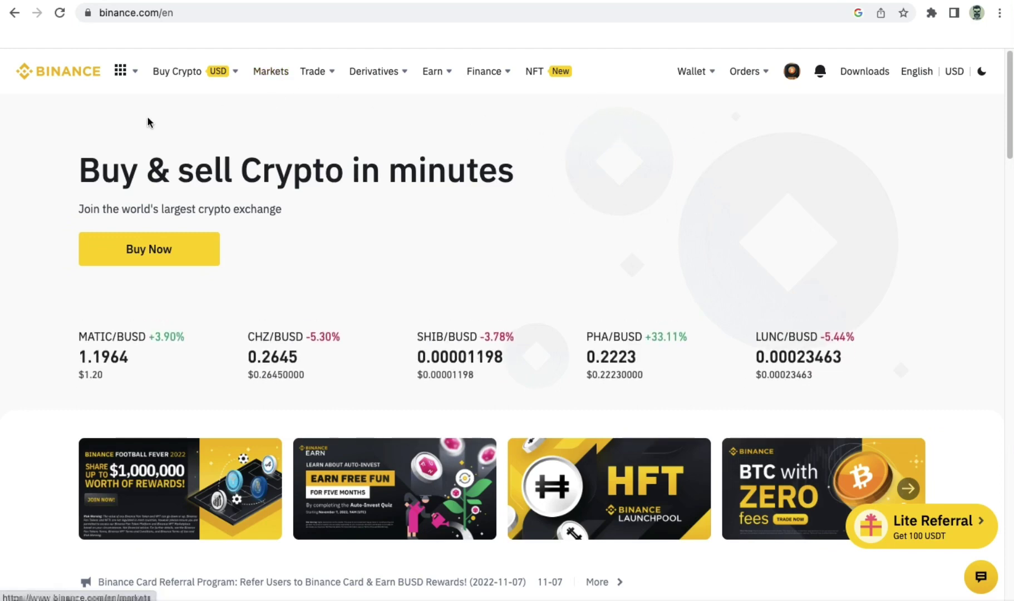
Bring up the signed-in account menu from the profile avatar on the Binance homepage
{"action": "scroll", "coordinate": [45, 176], "scroll_direction": "down", "scroll_amount": 3}
{"action": "scroll", "coordinate": [45, 174], "scroll_direction": "up", "scroll_amount": 3}
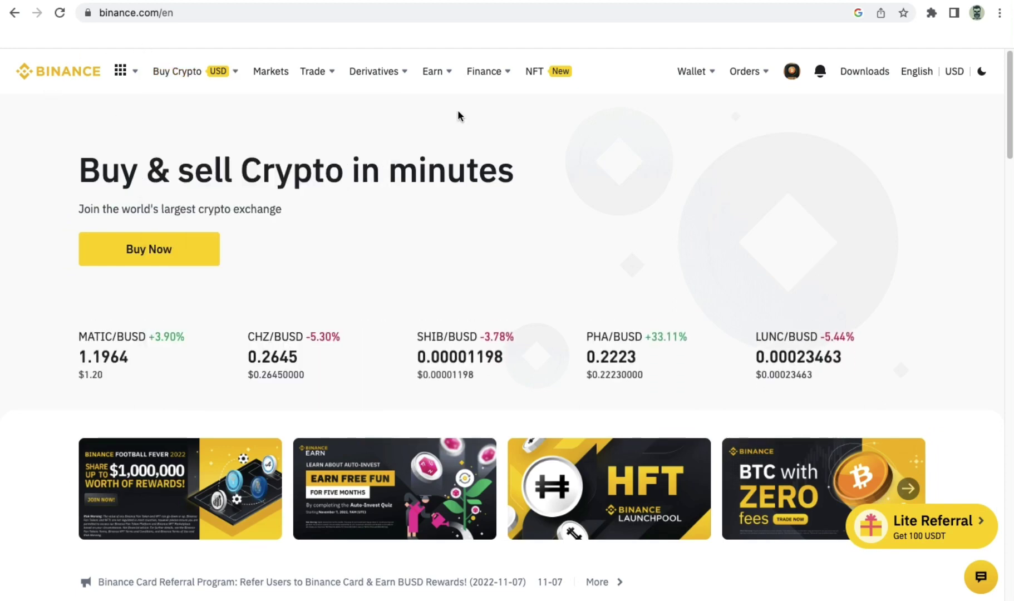
{"action": "mouse_move", "coordinate": [791, 75]}
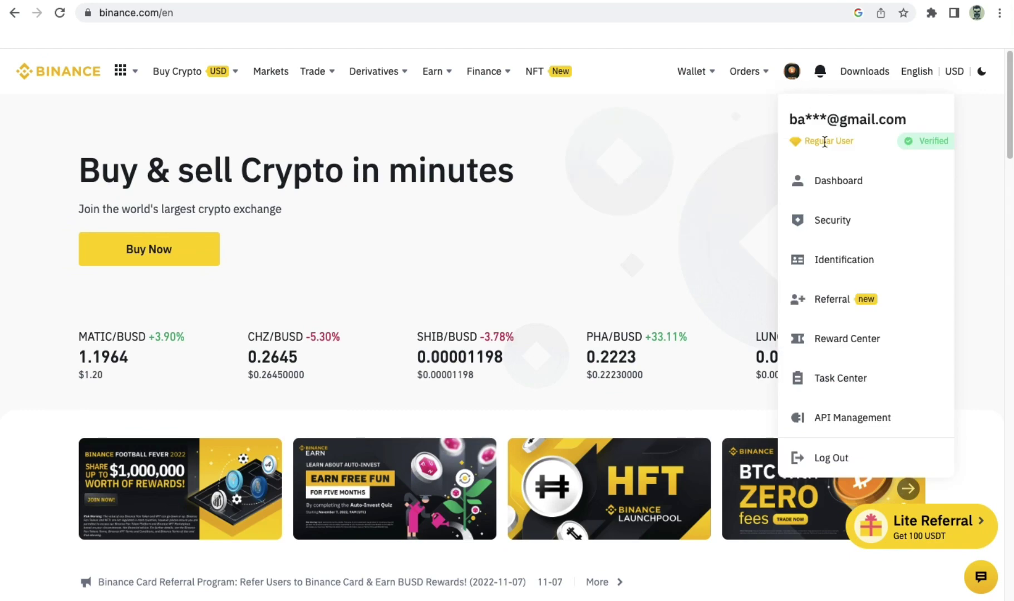
Go to API Management, where the existing Royalq key is listed
{"action": "left_click", "coordinate": [860, 417]}
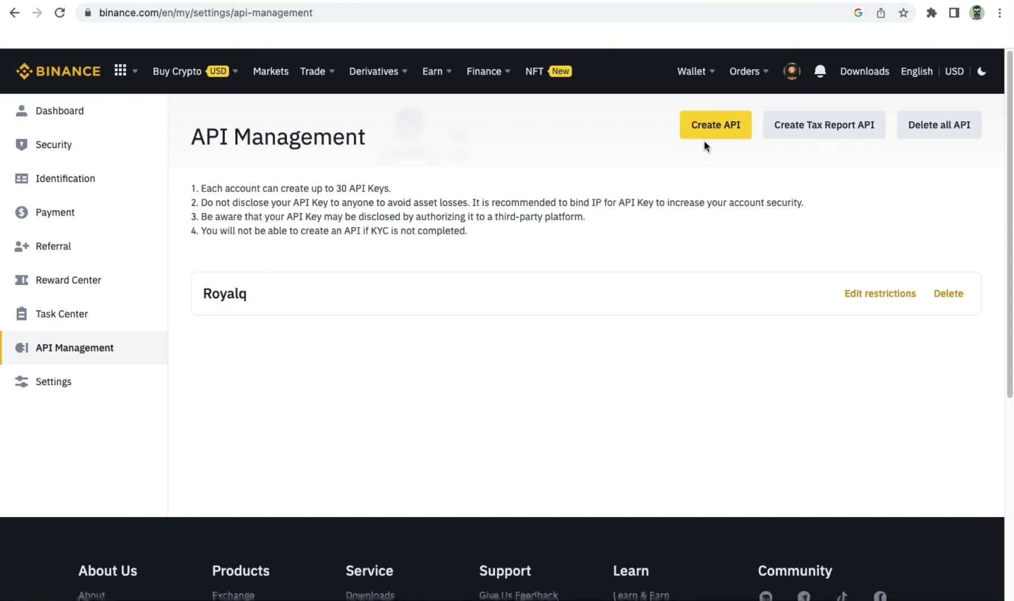
Start creating a new API key, then cancel the dialog
{"action": "left_click", "coordinate": [731, 126]}
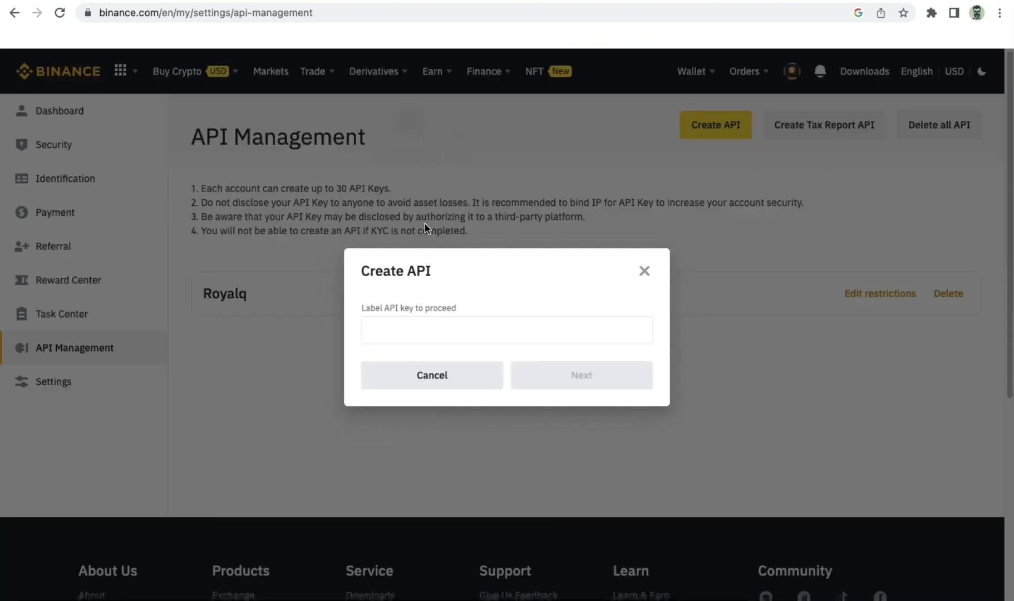
{"action": "left_click", "coordinate": [406, 328]}
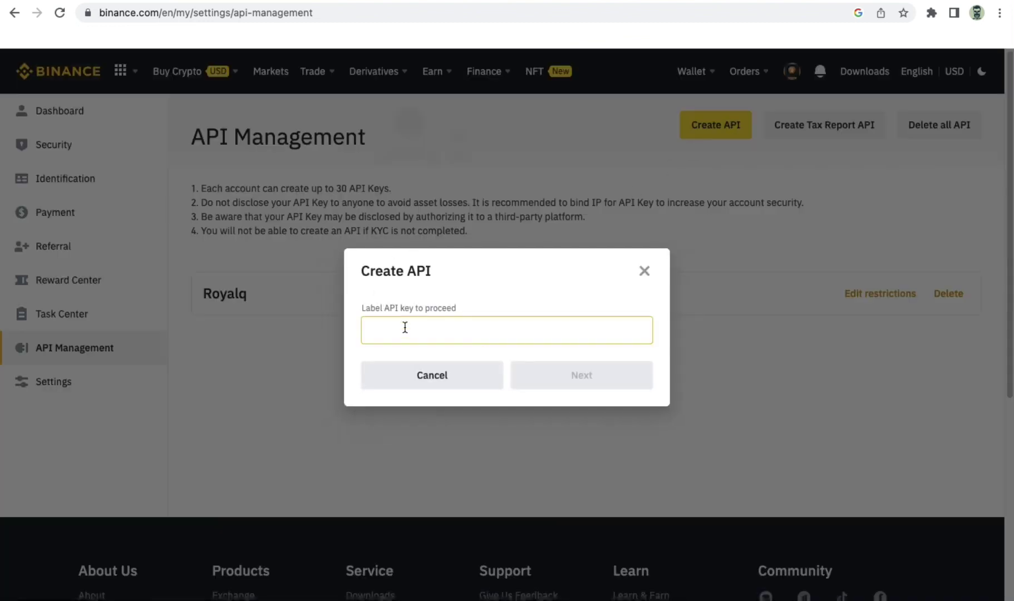
{"action": "left_click", "coordinate": [645, 272]}
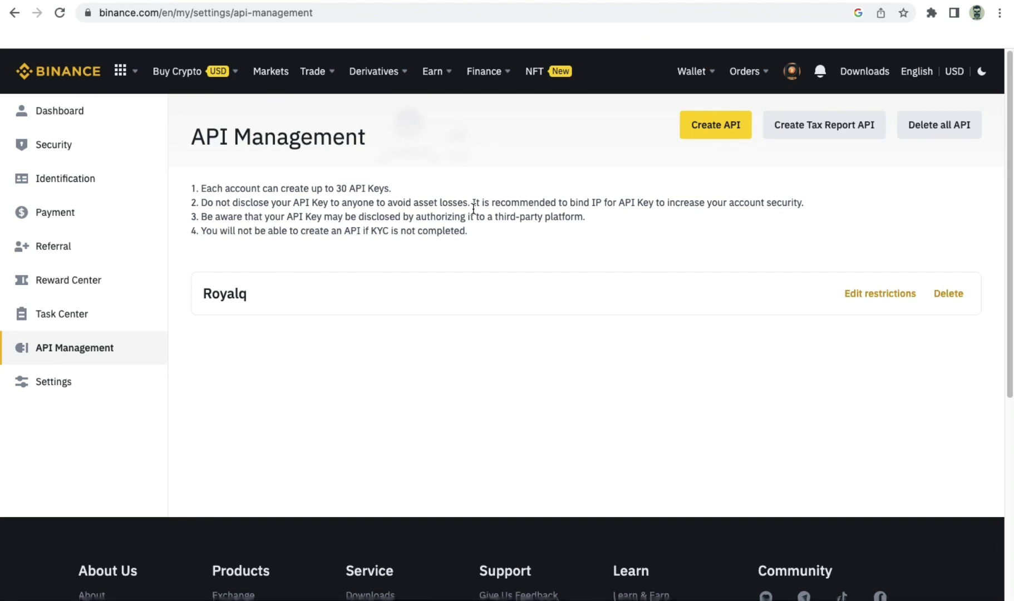
Restart API key creation and enter the label 'crypto basit'
{"action": "left_click", "coordinate": [721, 128]}
{"action": "left_click", "coordinate": [472, 332]}
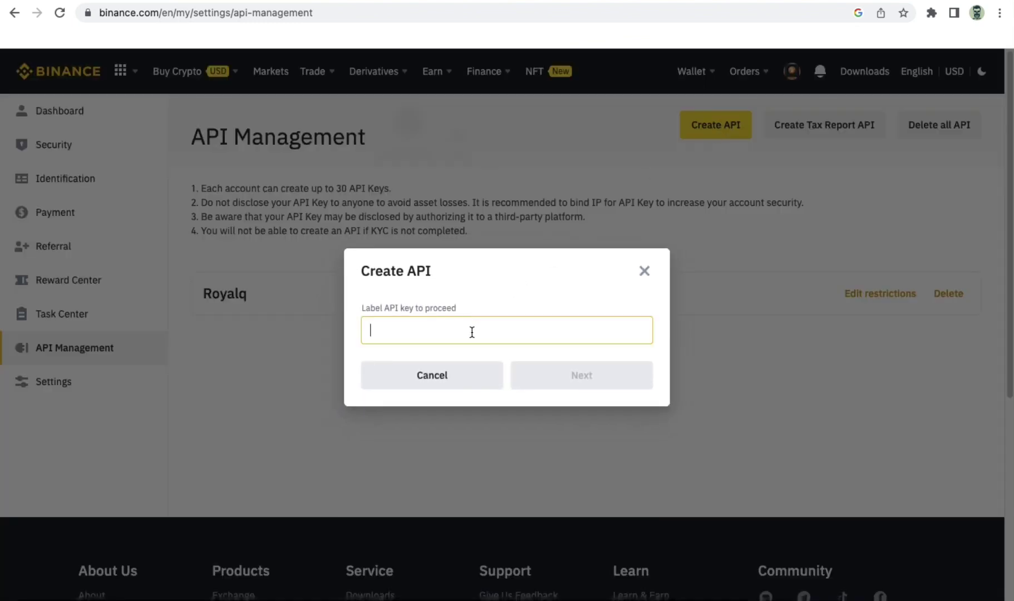
{"action": "type", "text": "crypt"}
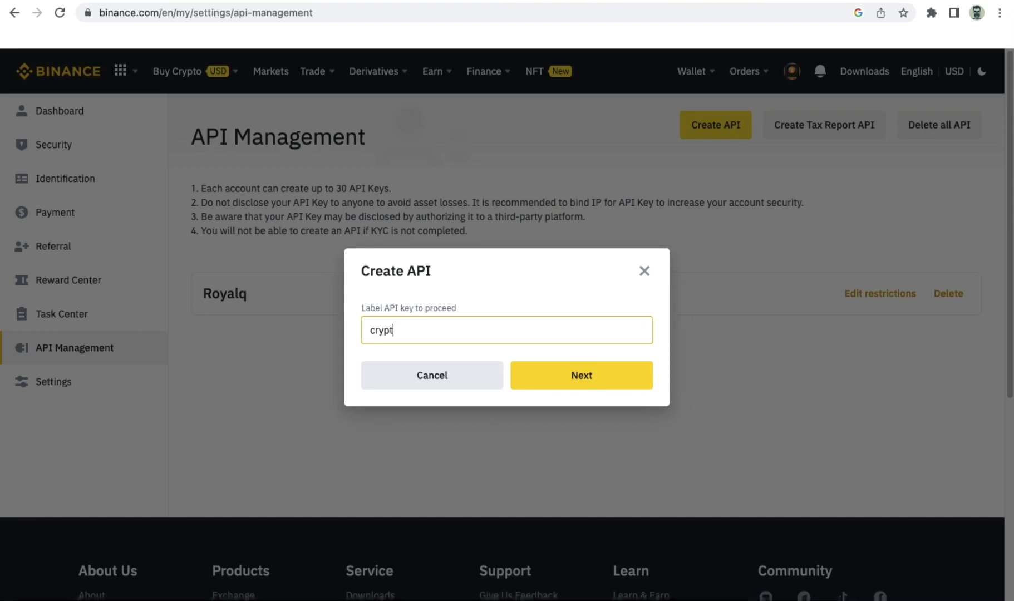
{"action": "key", "text": "BackSpace"}
{"action": "type", "text": "to basit"}
Pass the slider puzzle and request verification codes by phone and e-mail
{"action": "left_click", "coordinate": [571, 364]}
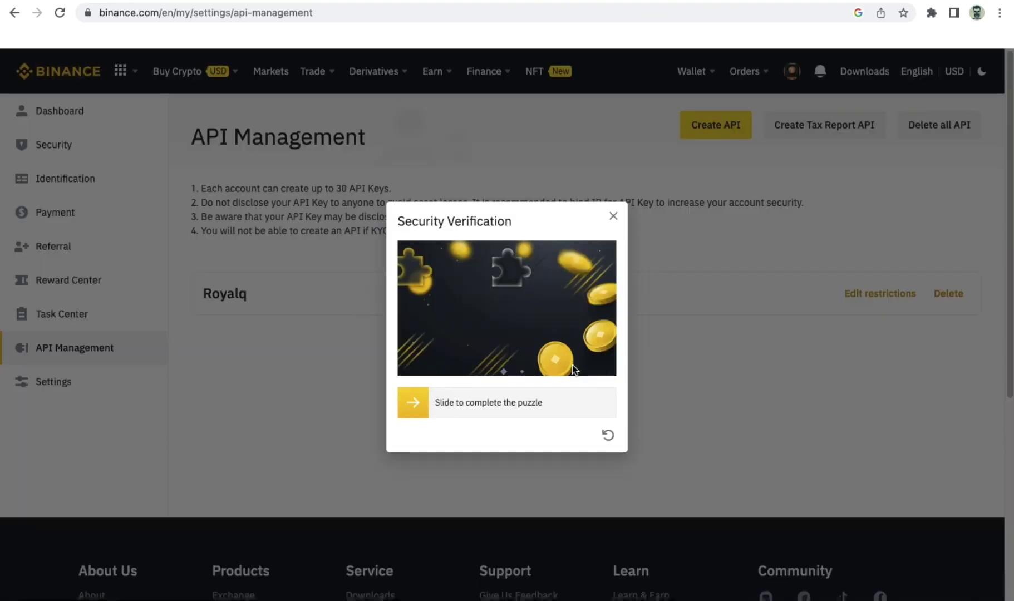
{"action": "left_click_drag", "start_coordinate": [416, 402], "coordinate": [513, 406]}
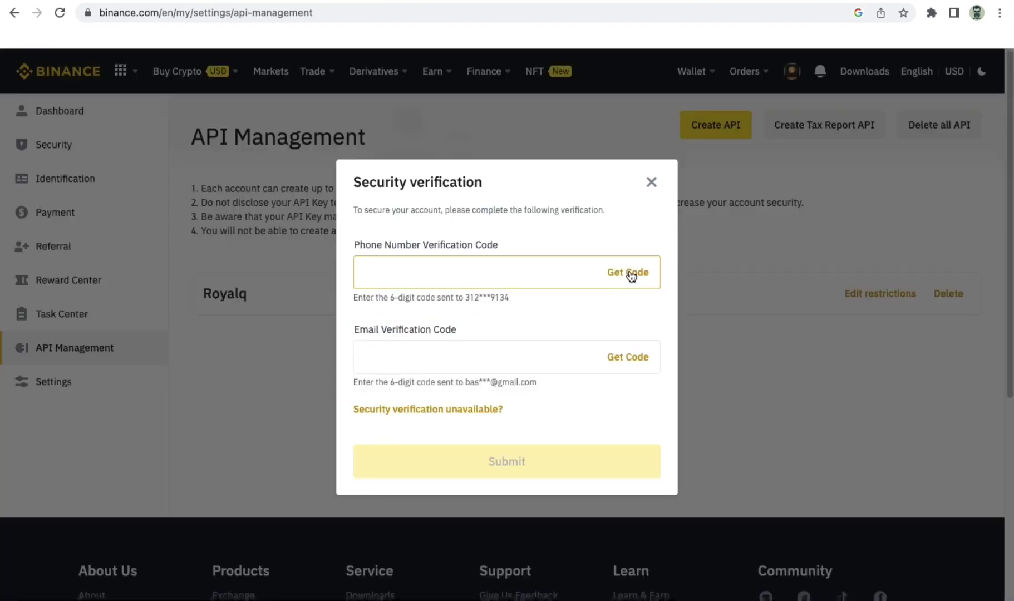
{"action": "left_click", "coordinate": [628, 273]}
{"action": "left_click", "coordinate": [635, 356]}
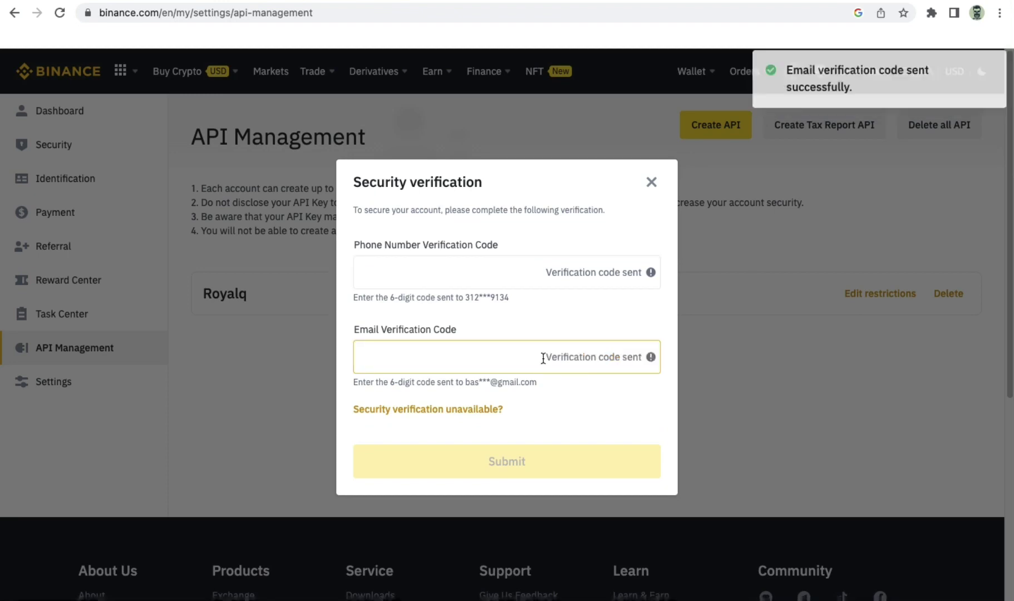
Enter the phone and e-mail verification codes and submit them
{"action": "left_click", "coordinate": [491, 273]}
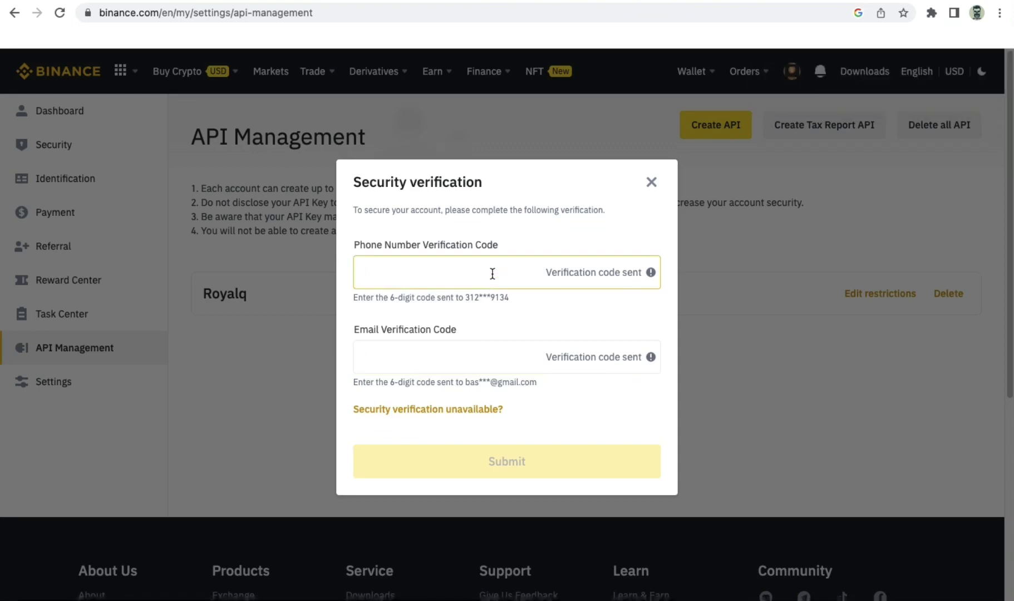
{"action": "key", "text": "Tab"}
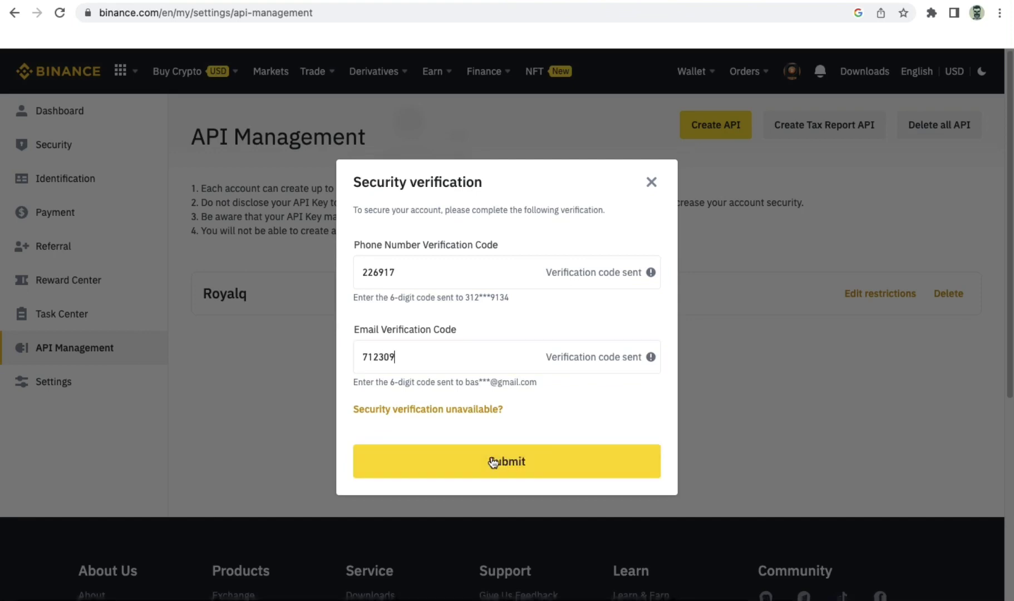
{"action": "left_click", "coordinate": [491, 457]}
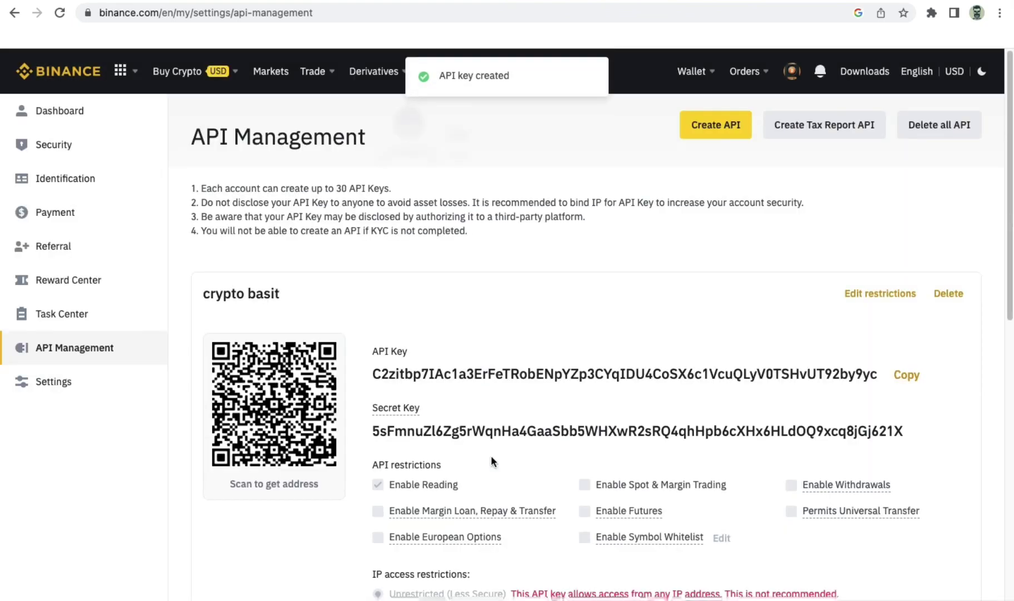
Copy the API key shown on the new crypto basit card
{"action": "scroll", "coordinate": [634, 307], "scroll_direction": "down", "scroll_amount": 1}
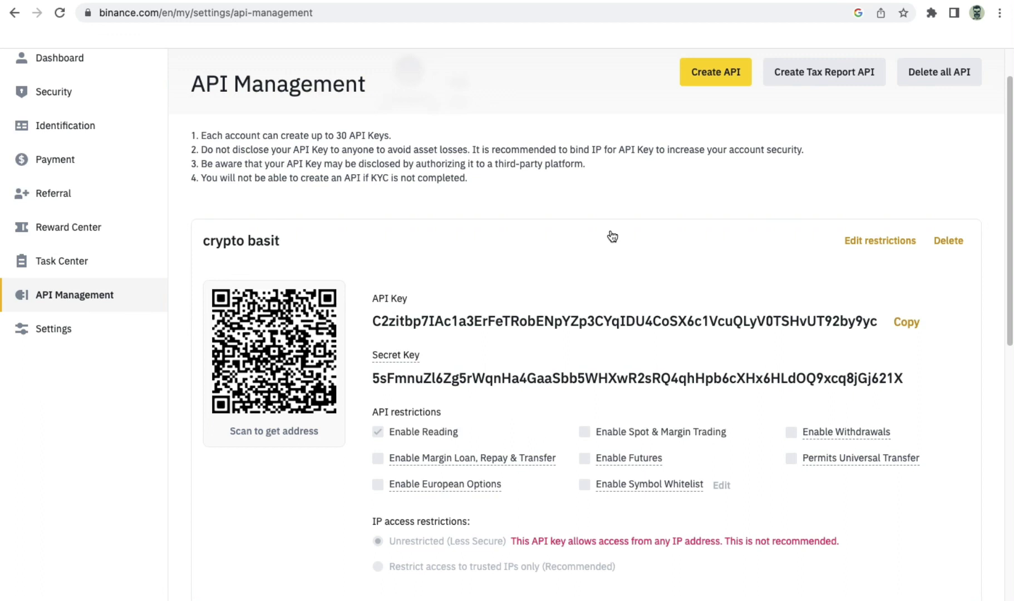
{"action": "scroll", "coordinate": [612, 237], "scroll_direction": "down", "scroll_amount": 2}
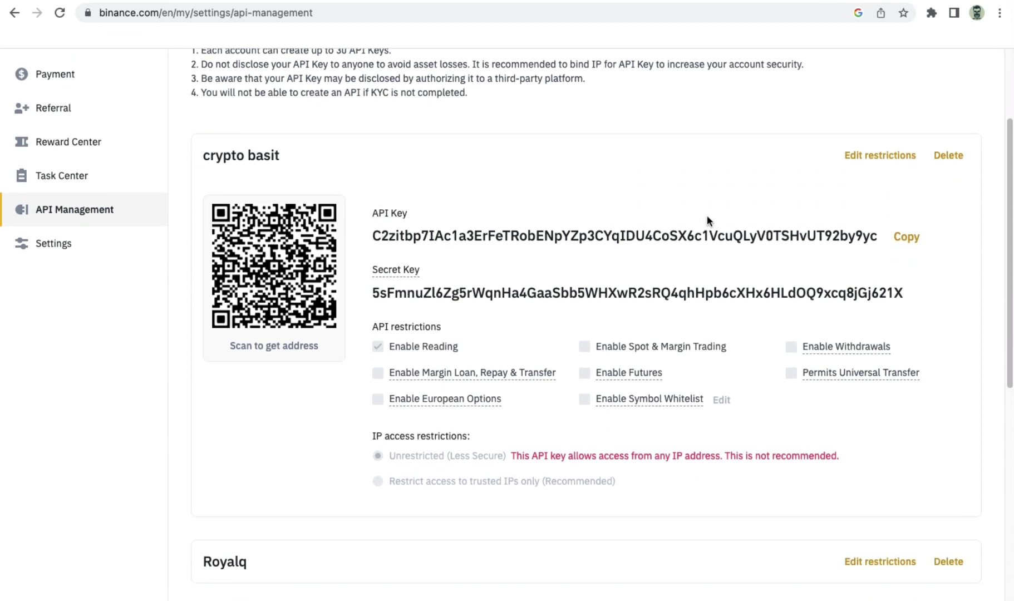
{"action": "scroll", "coordinate": [712, 181], "scroll_direction": "down", "scroll_amount": 1}
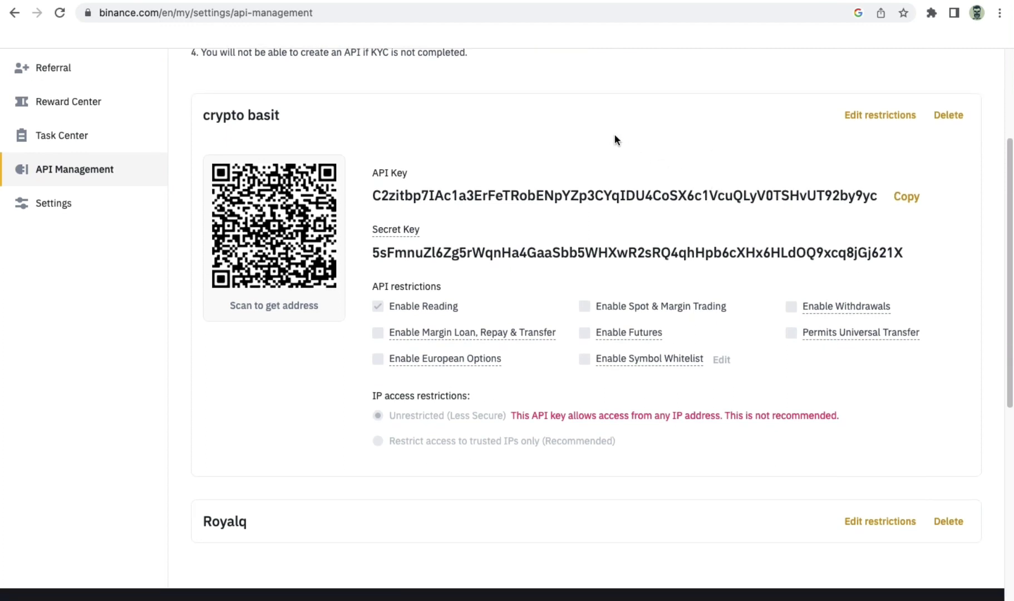
{"action": "scroll", "coordinate": [615, 139], "scroll_direction": "up", "scroll_amount": 1}
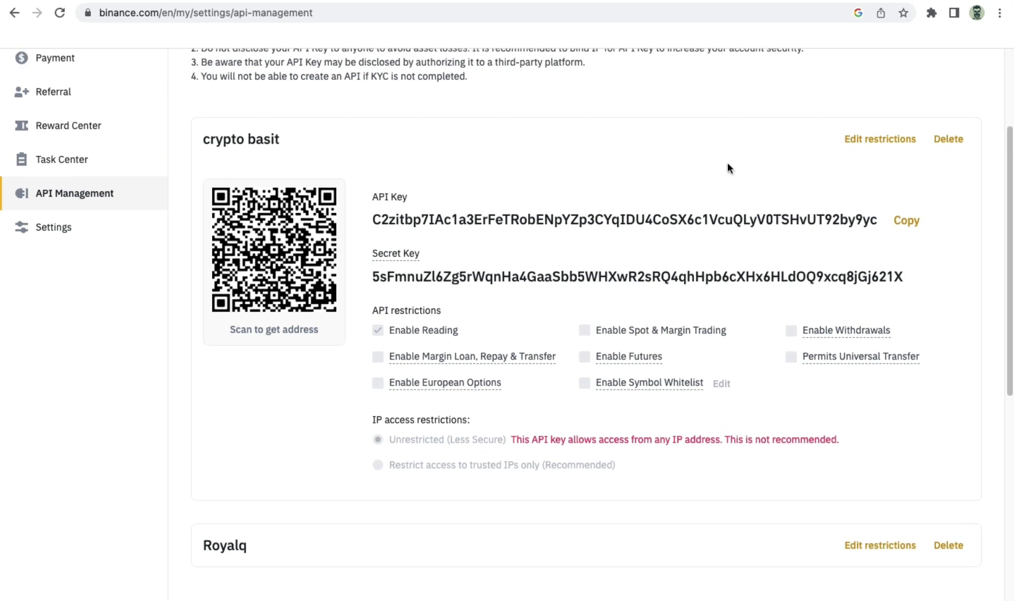
{"action": "left_click", "coordinate": [916, 222]}
Edit the crypto basit key's restrictions to enable Spot & Margin Trading
{"action": "left_click", "coordinate": [860, 141]}
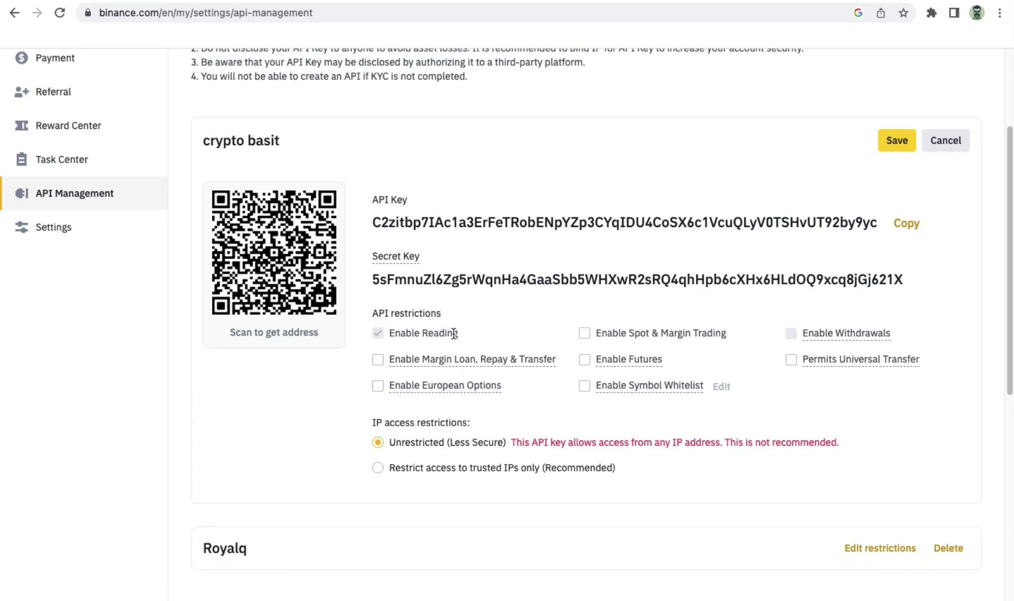
{"action": "left_click", "coordinate": [584, 334]}
{"action": "mouse_move", "coordinate": [876, 361]}
{"action": "mouse_move", "coordinate": [497, 365]}
{"action": "mouse_move", "coordinate": [490, 389]}
{"action": "left_click", "coordinate": [903, 154]}
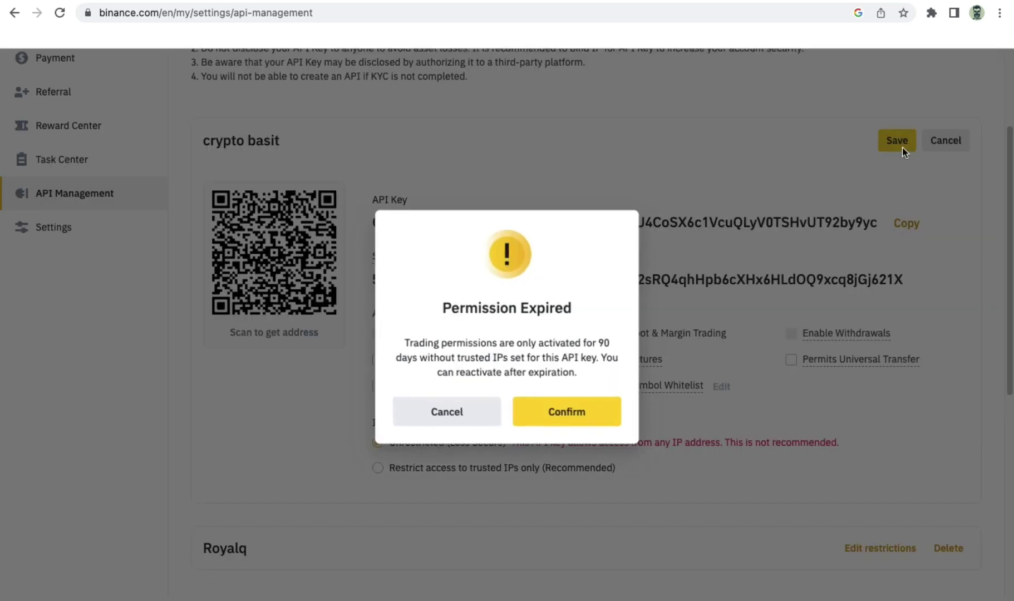
{"action": "left_click", "coordinate": [589, 421]}
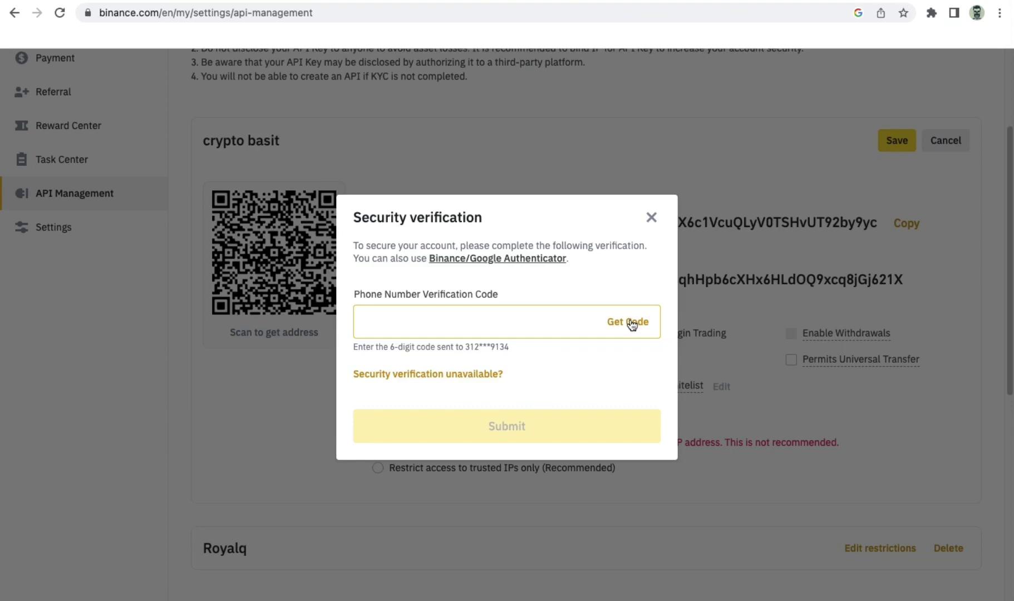
{"action": "left_click", "coordinate": [651, 218]}
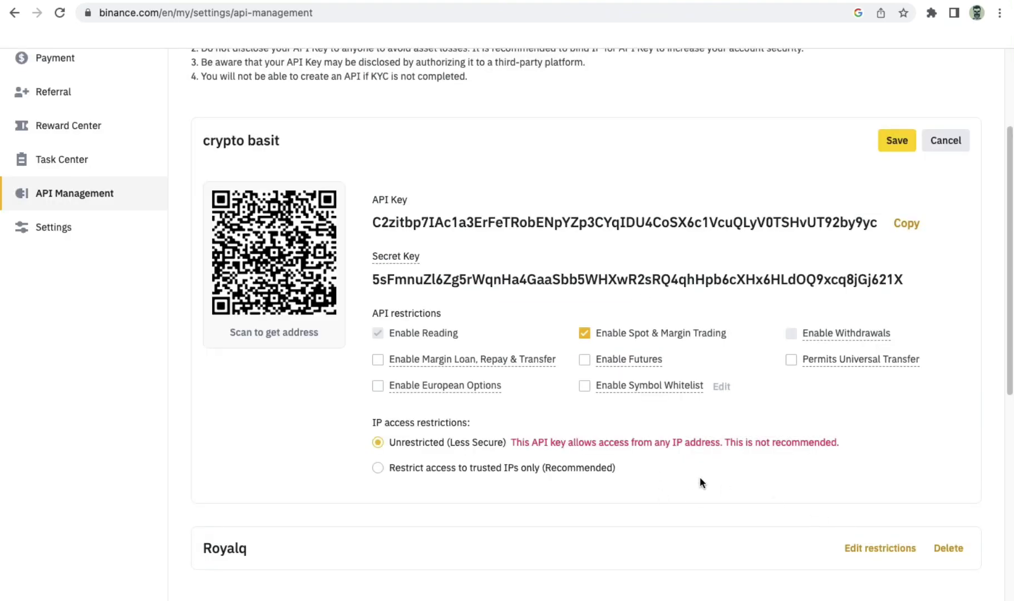
{"action": "scroll", "coordinate": [699, 482], "scroll_direction": "down", "scroll_amount": 4}
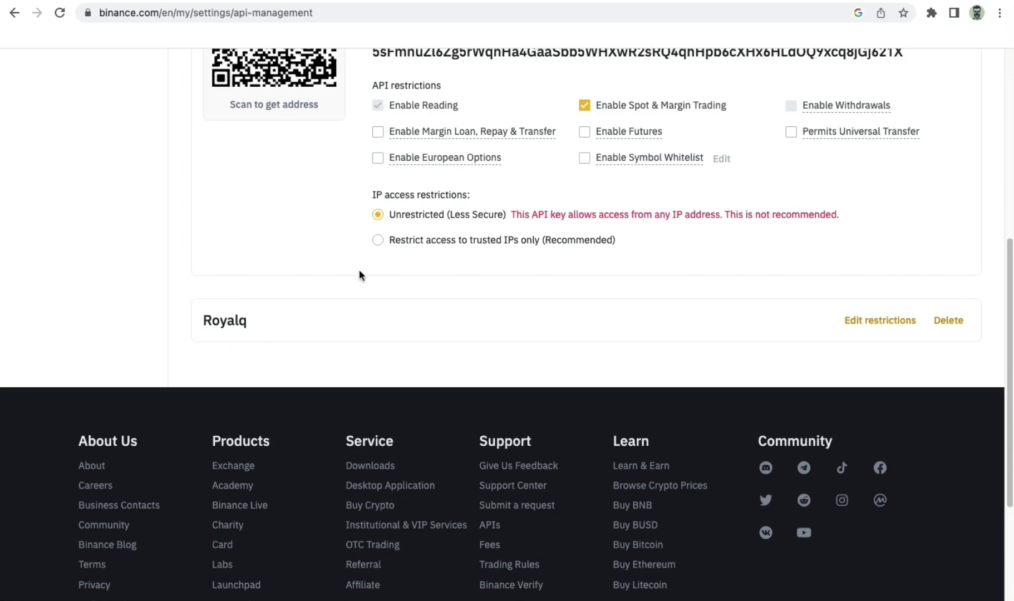
Delete the old Royalq API key and confirm the deletion
{"action": "left_click", "coordinate": [949, 322]}
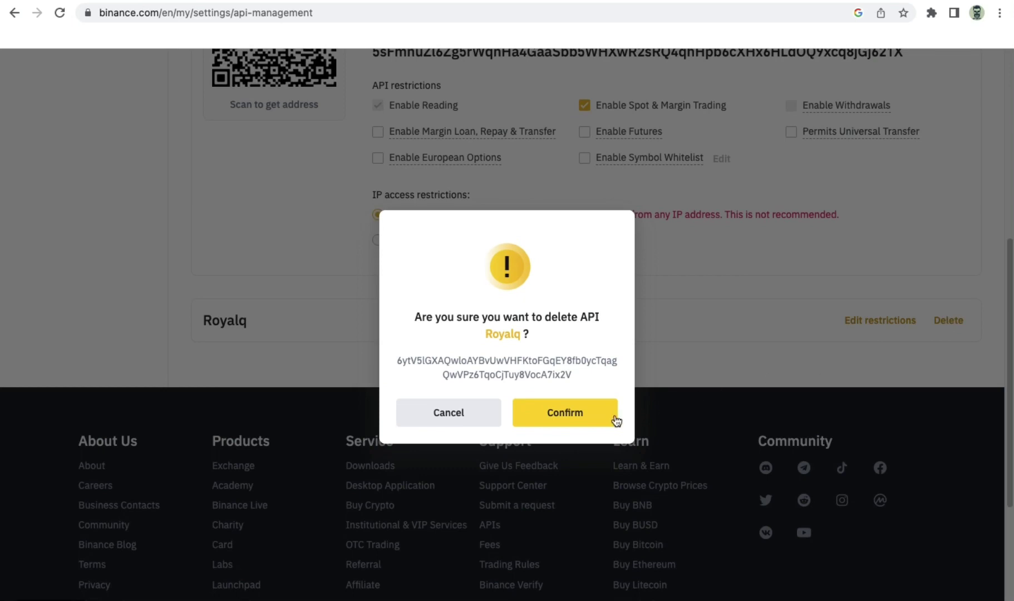
{"action": "left_click", "coordinate": [576, 415]}
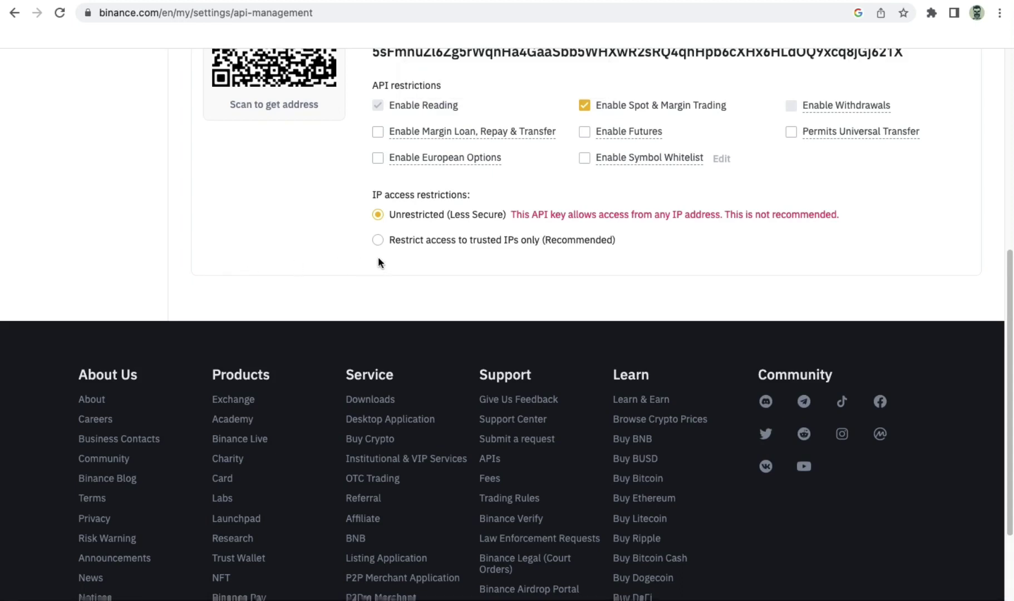
{"action": "scroll", "coordinate": [389, 257], "scroll_direction": "up", "scroll_amount": 1}
{"action": "scroll", "coordinate": [395, 257], "scroll_direction": "up", "scroll_amount": 5}
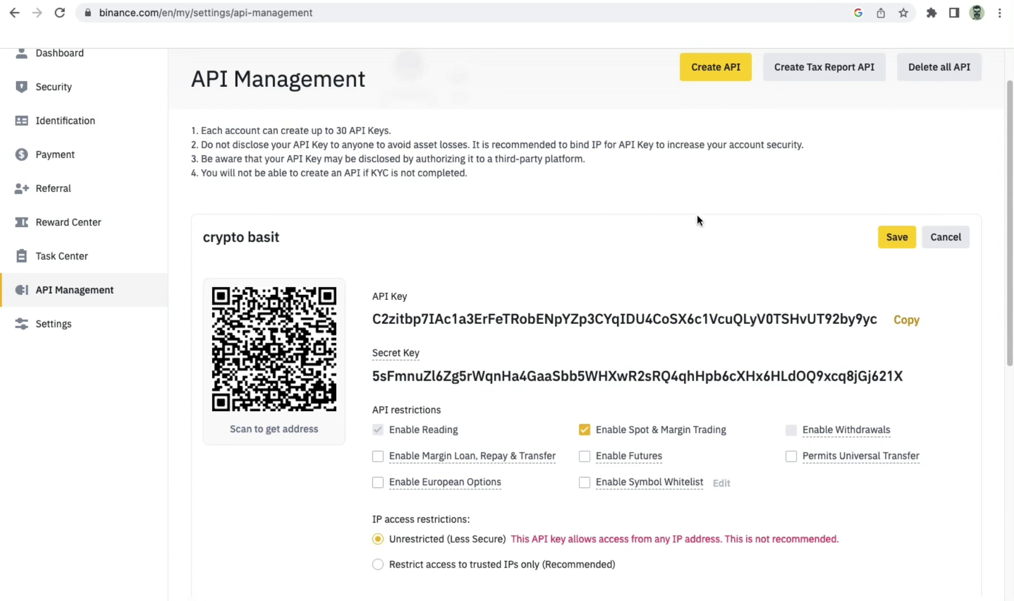
{"action": "scroll", "coordinate": [988, 323], "scroll_direction": "down", "scroll_amount": 1}
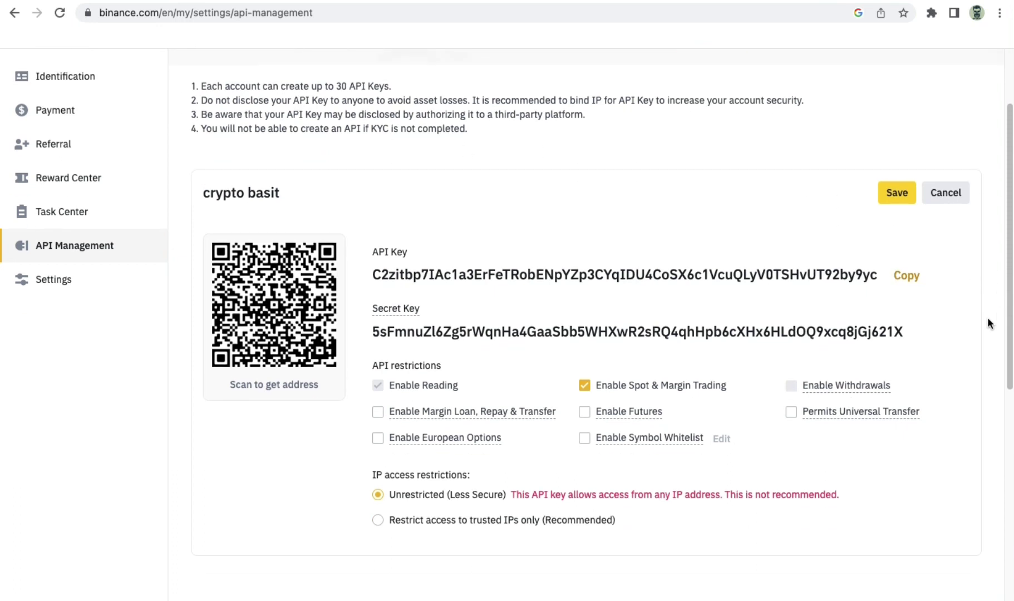